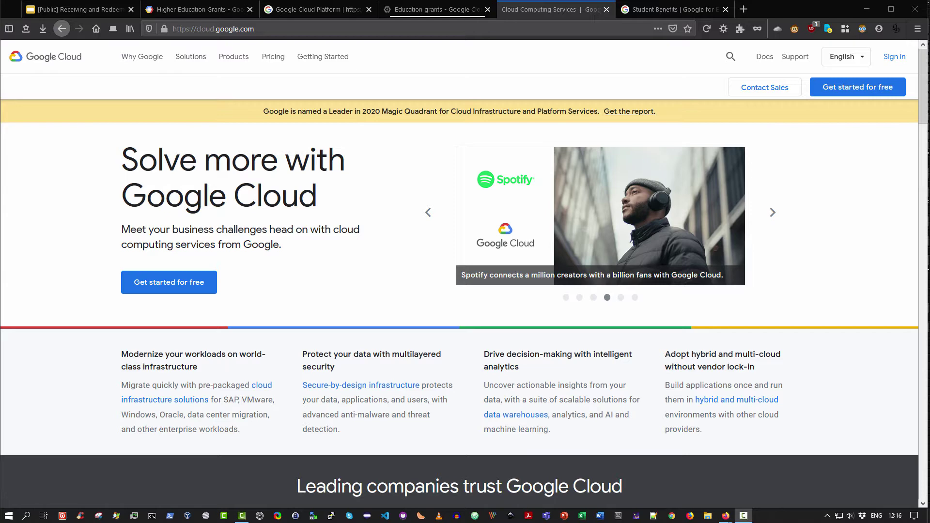
# Step: Browse the Google Cloud product categories, then show Industry Solutions such as Retail, Government and Education
pyautogui.click(237, 60)
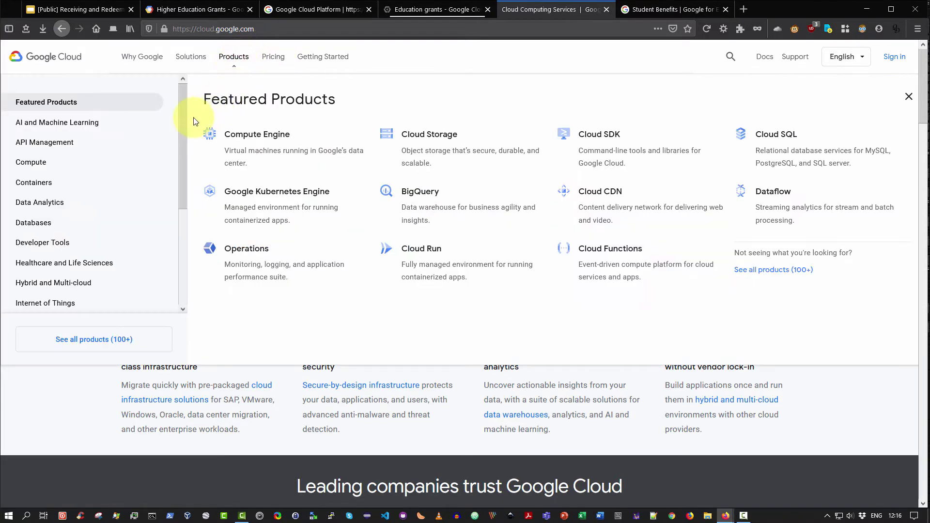
pyautogui.moveTo(184, 125)
pyautogui.mouseDown()
pyautogui.moveTo(187, 209)
pyautogui.moveTo(199, 133)
pyautogui.mouseUp()
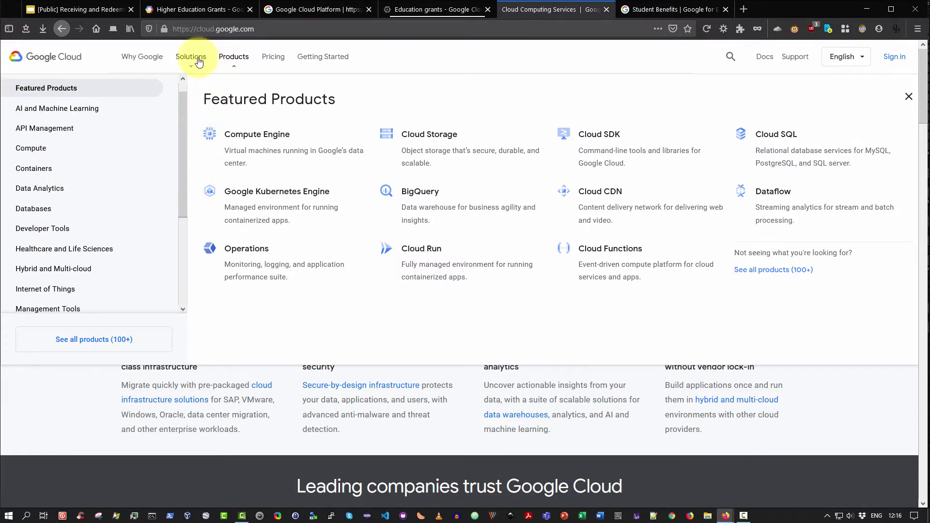
pyautogui.moveTo(192, 57)
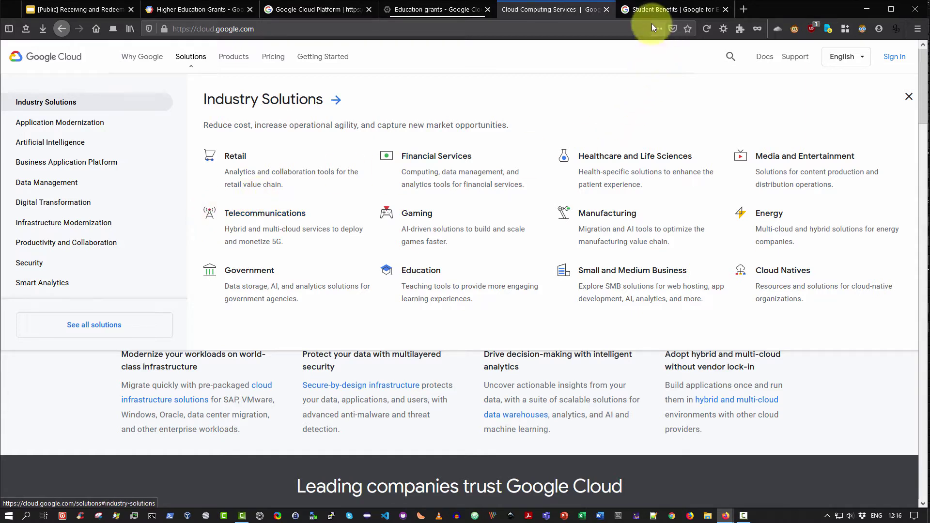
# Step: Show the Student Benefits page offering 200 Qwiklabs credits, training courses and $50 Cloud credits
pyautogui.click(649, 9)
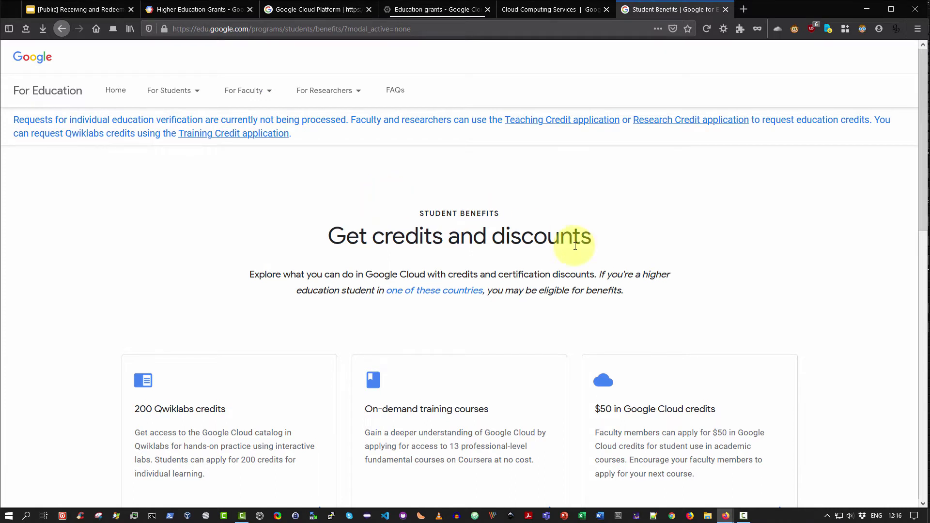
pyautogui.scroll(-1, 683, 281)
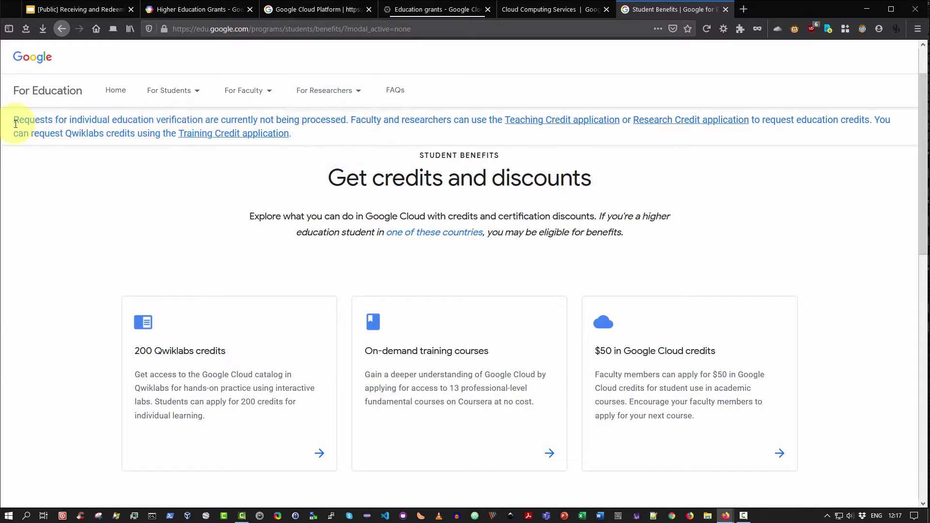
pyautogui.moveTo(17, 122); pyautogui.dragTo(307, 118)
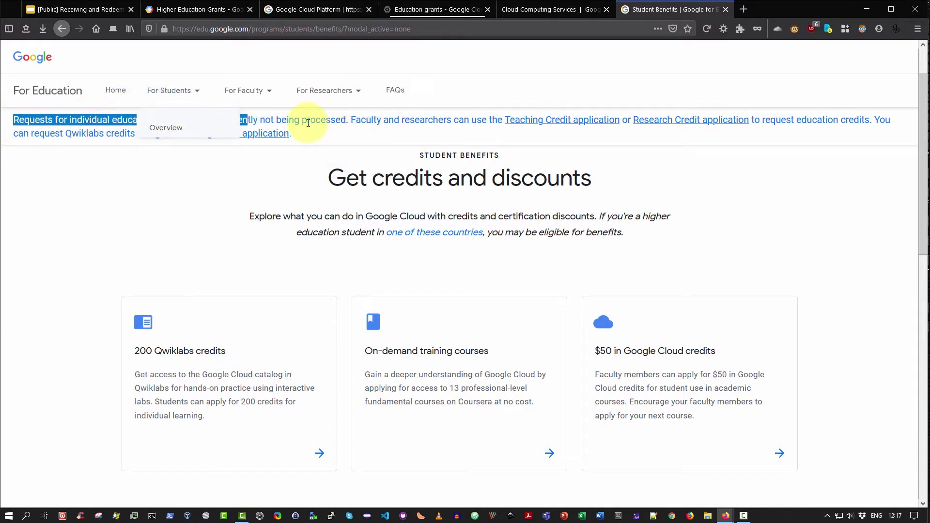
pyautogui.click(307, 121)
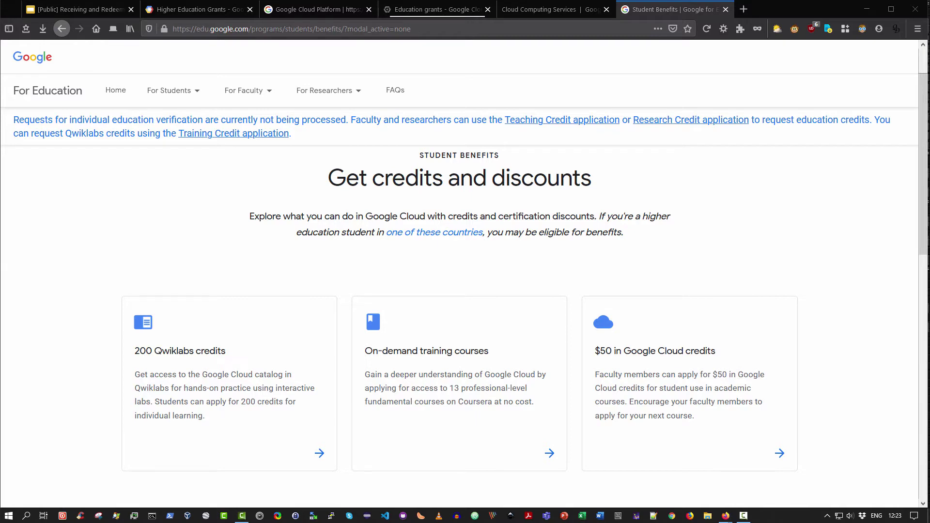
# Step: Show the Student coupon flow slide (slide 7), then switch to the Education Grants coupon form
pyautogui.click(95, 10)
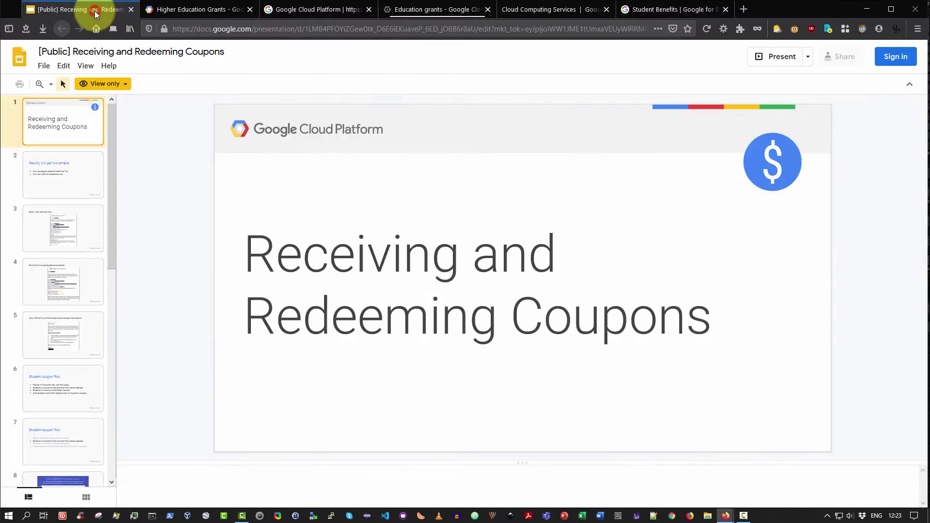
pyautogui.click(65, 437)
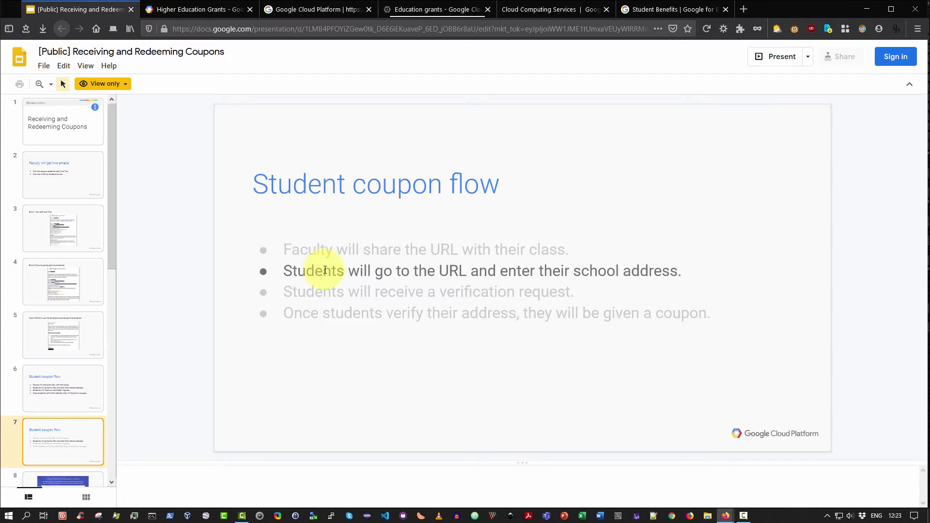
pyautogui.click(216, 10)
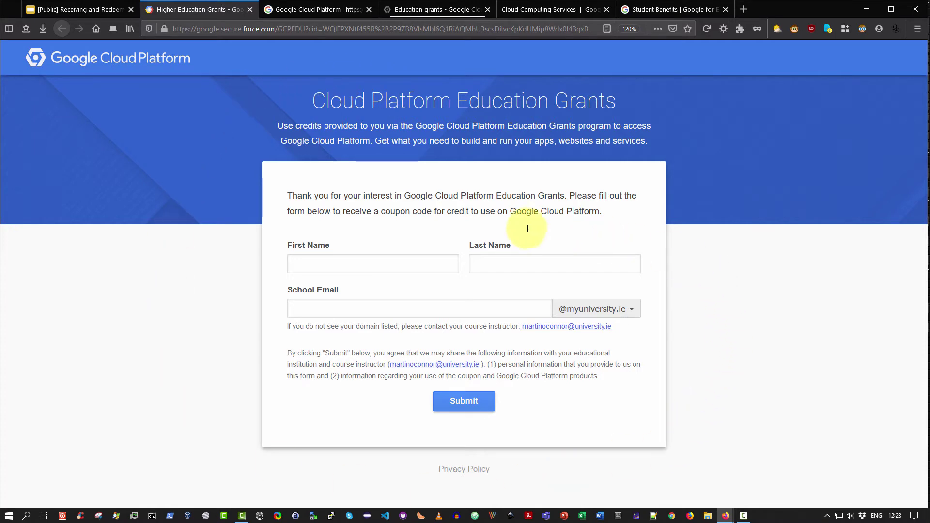
# Step: Point out the First Name, Last Name and School Email fields of the grants form
pyautogui.click(394, 264)
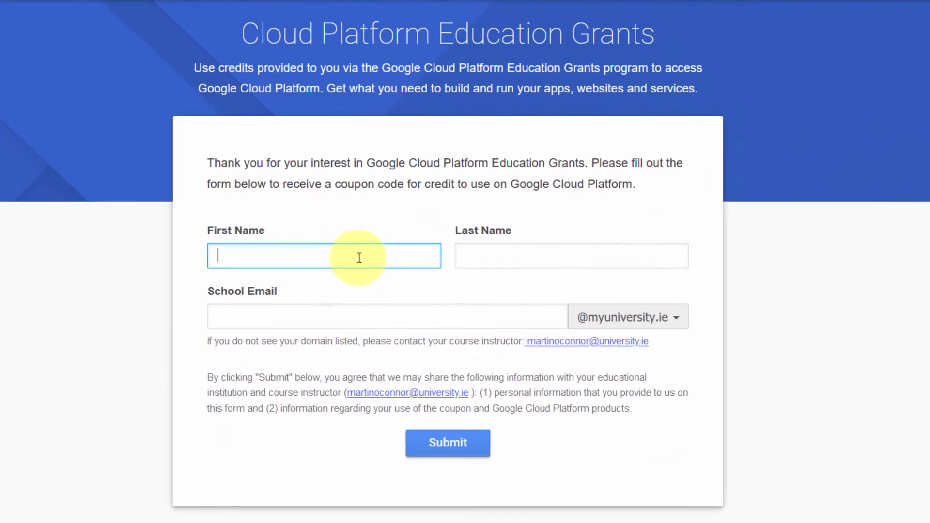
pyautogui.click(540, 255)
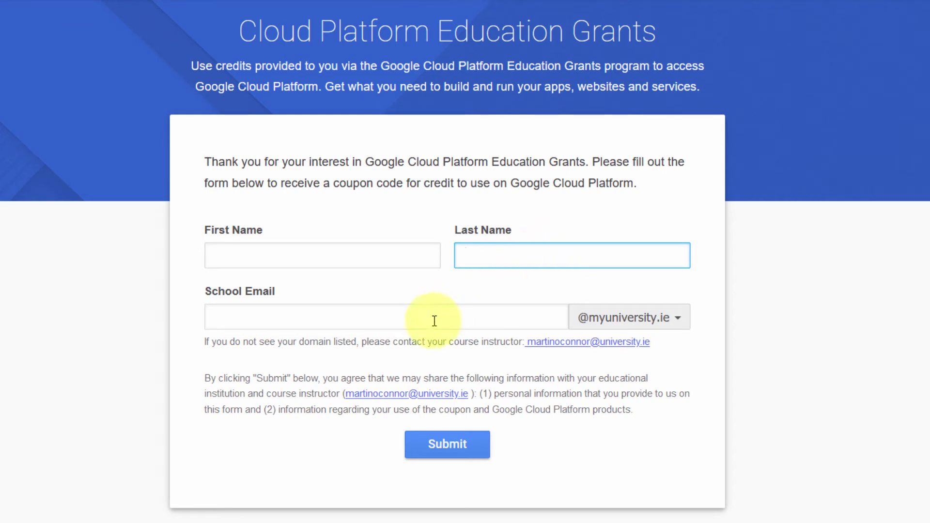
pyautogui.click(362, 321)
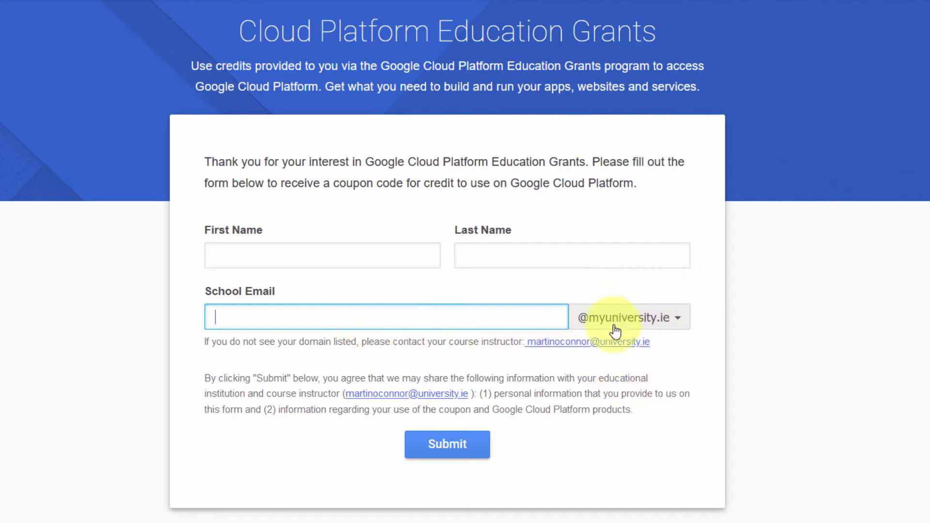
# Step: Highlight the course instructor's contact email, then return to the coupon presentation
pyautogui.click(656, 347)
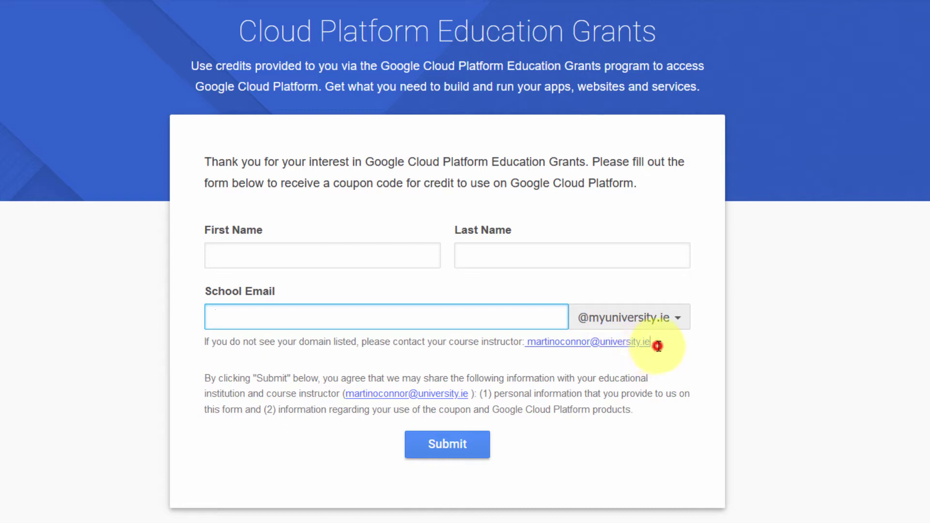
pyautogui.moveTo(634, 344); pyautogui.dragTo(595, 345)
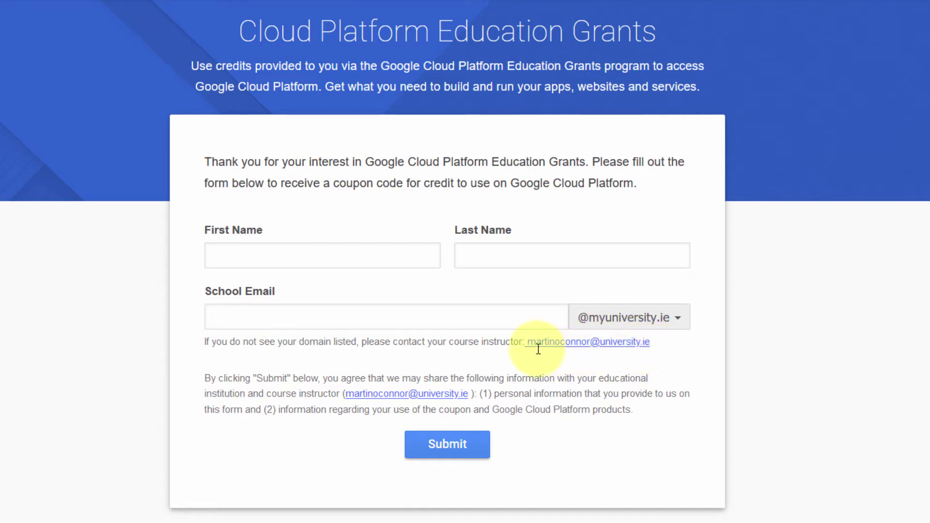
pyautogui.moveTo(649, 342); pyautogui.dragTo(528, 342)
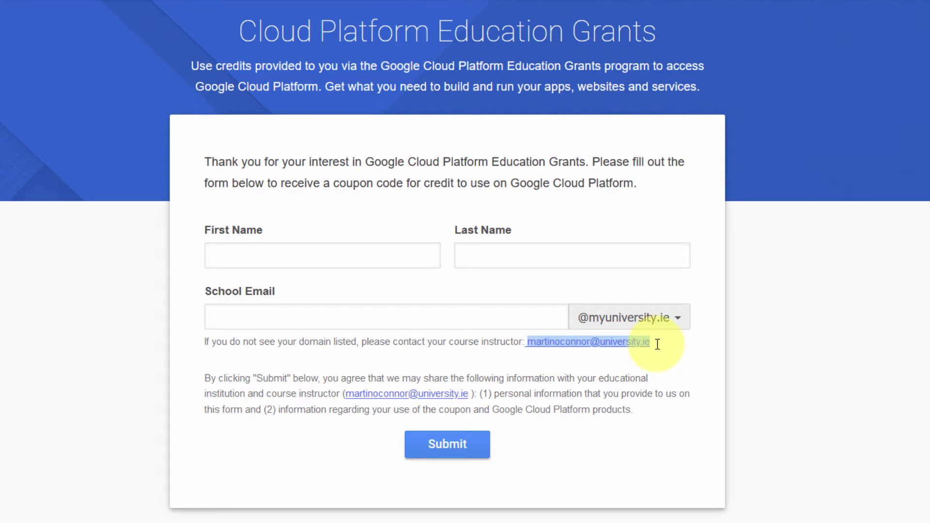
pyautogui.click(696, 286)
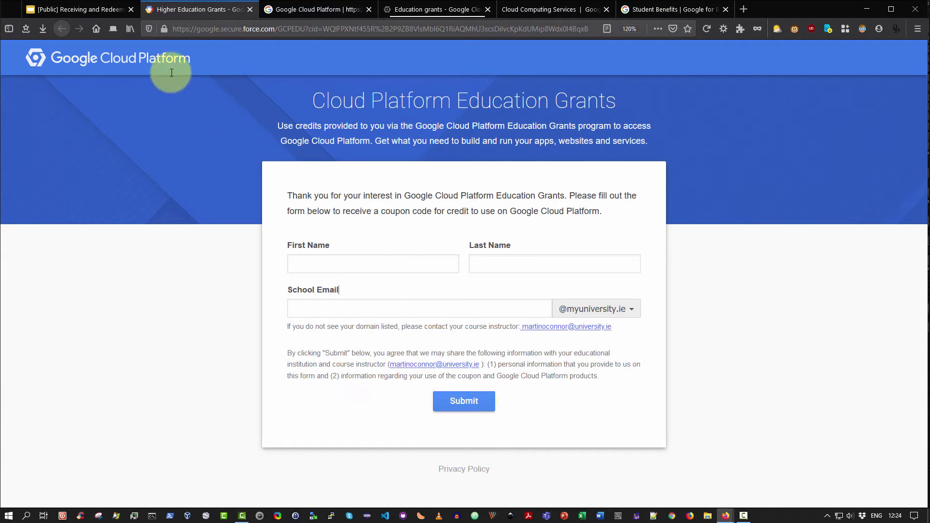
pyautogui.click(73, 9)
# Step: Show the grants form and Please verify your email slides, comparing with the live form
pyautogui.scroll(-2, 50, 409)
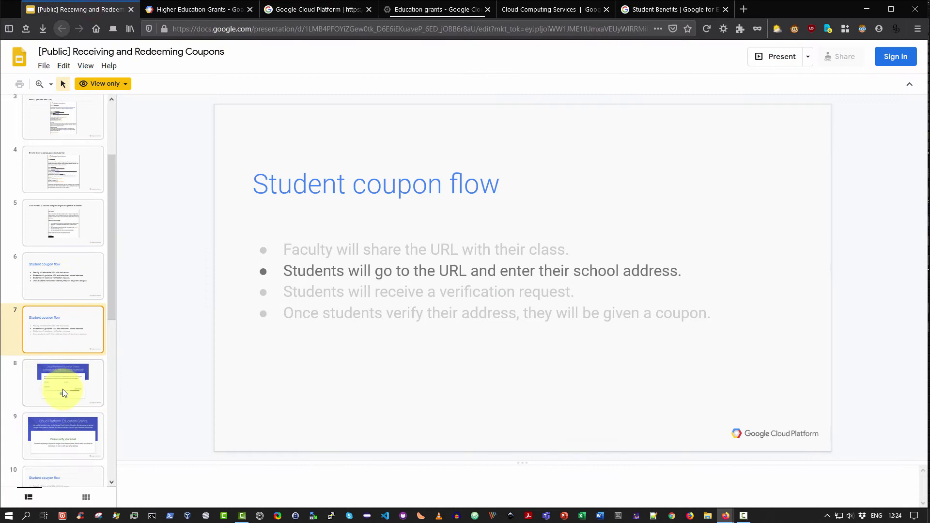
pyautogui.click(66, 345)
pyautogui.click(68, 410)
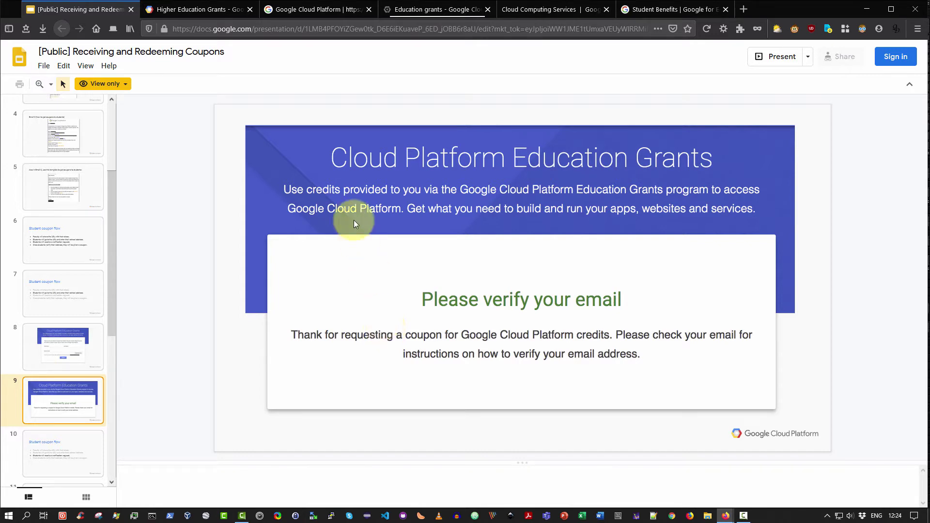
pyautogui.click(224, 9)
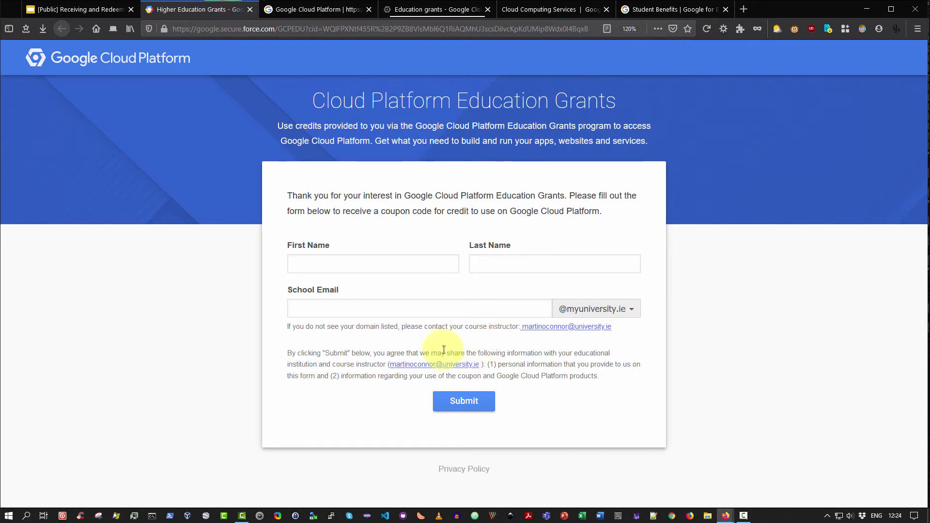
pyautogui.click(80, 9)
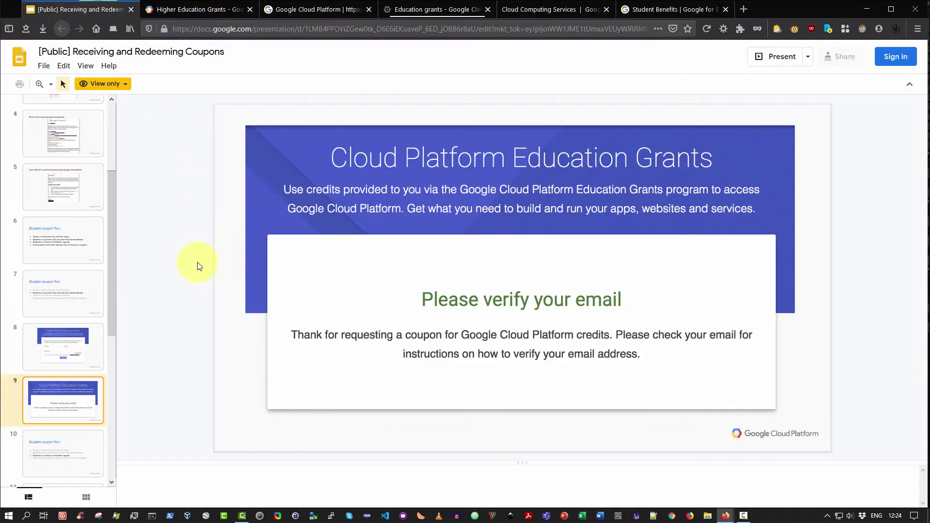
# Step: Advance through the verification email, Email Verified and coupon flow slides to the coupon email
pyautogui.press('Down')
pyautogui.scroll(-1, 81, 380)
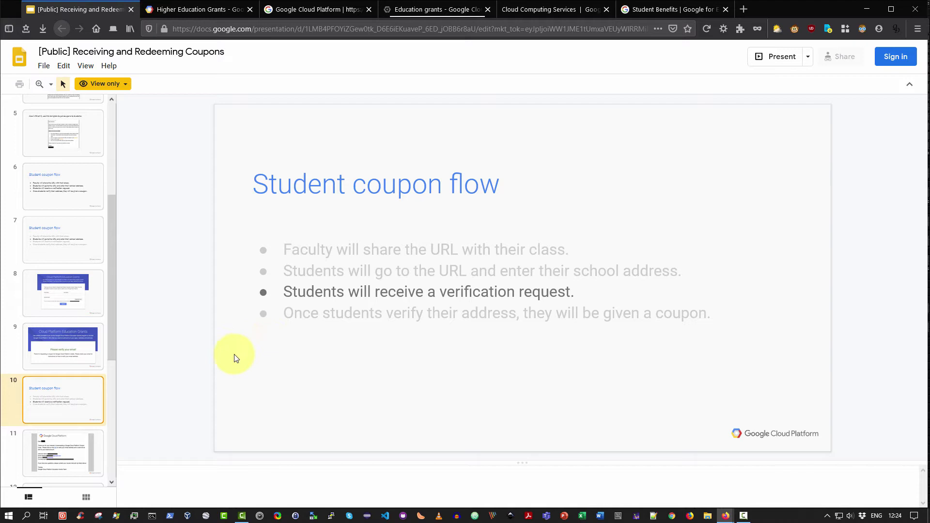
pyautogui.click(65, 447)
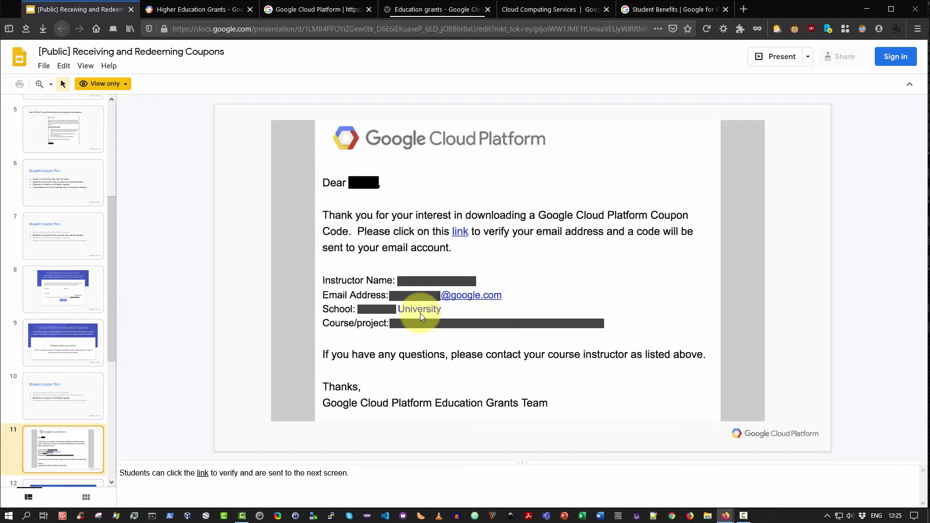
pyautogui.scroll(-2, 58, 368)
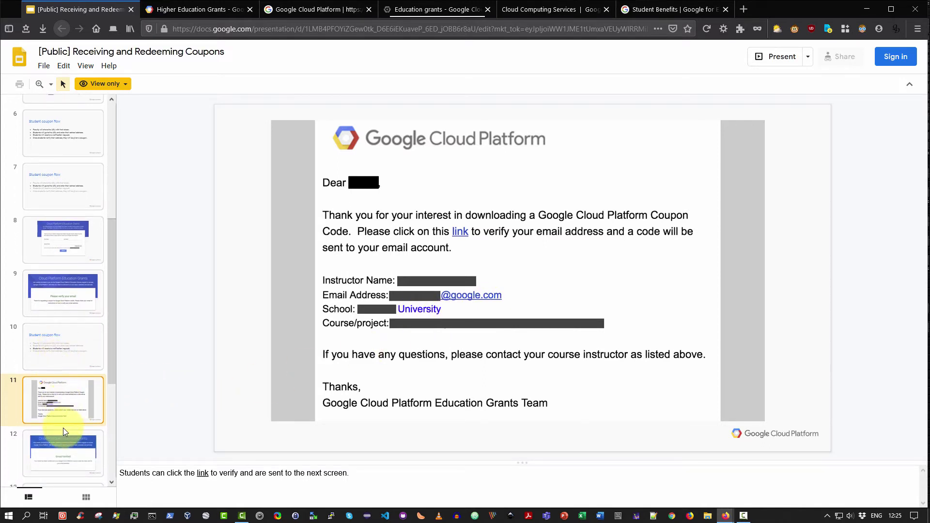
pyautogui.click(62, 453)
pyautogui.scroll(-2, 65, 447)
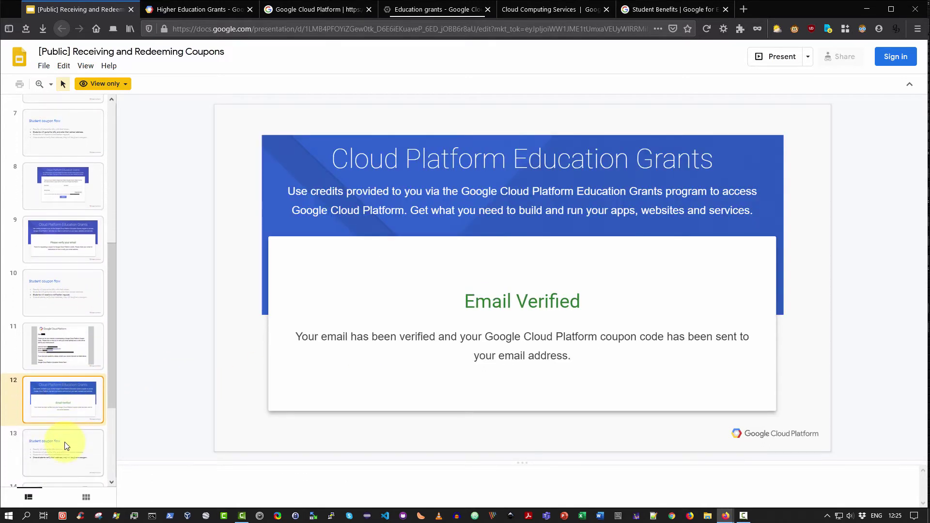
pyautogui.click(67, 446)
pyautogui.scroll(-2, 63, 444)
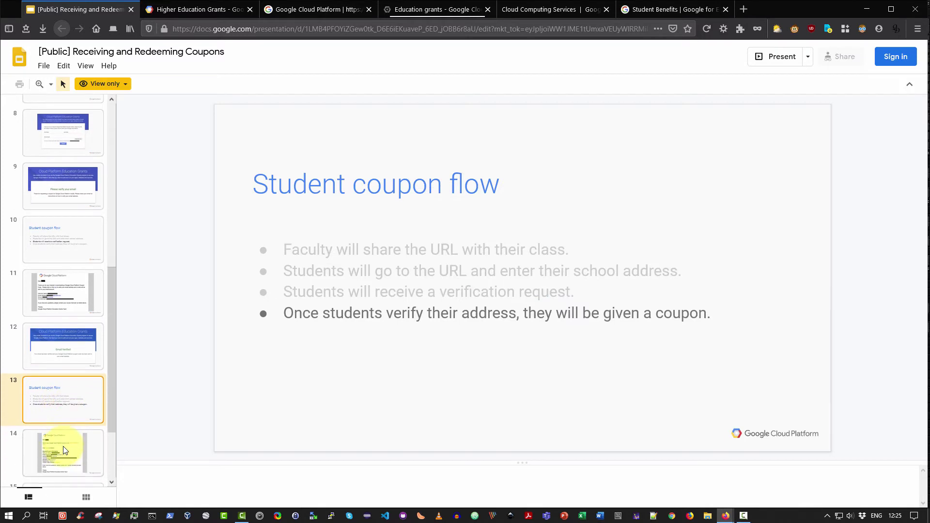
pyautogui.click(63, 446)
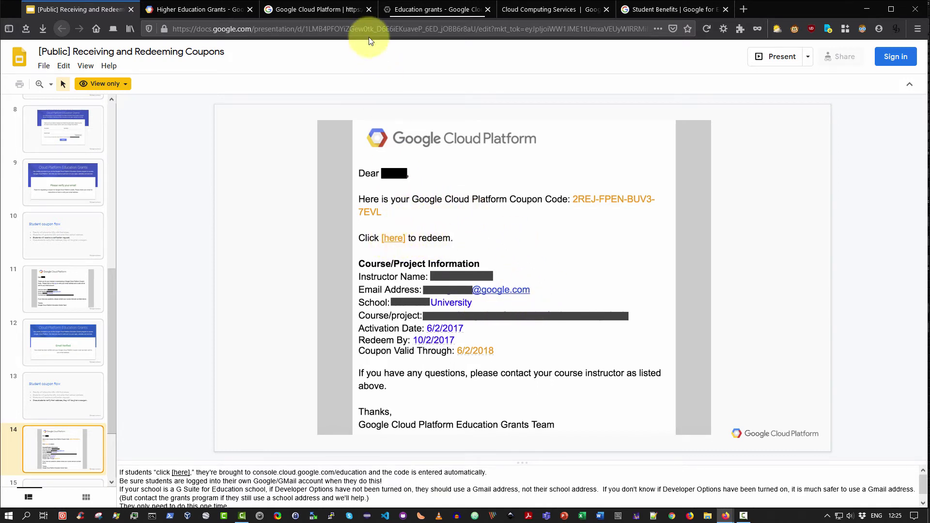
pyautogui.click(324, 12)
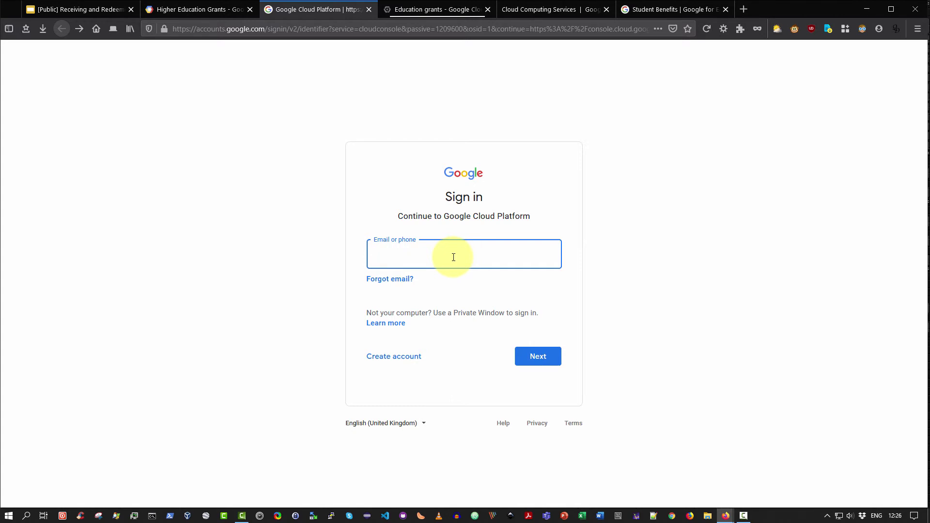
pyautogui.write('asdfasdfasdf')
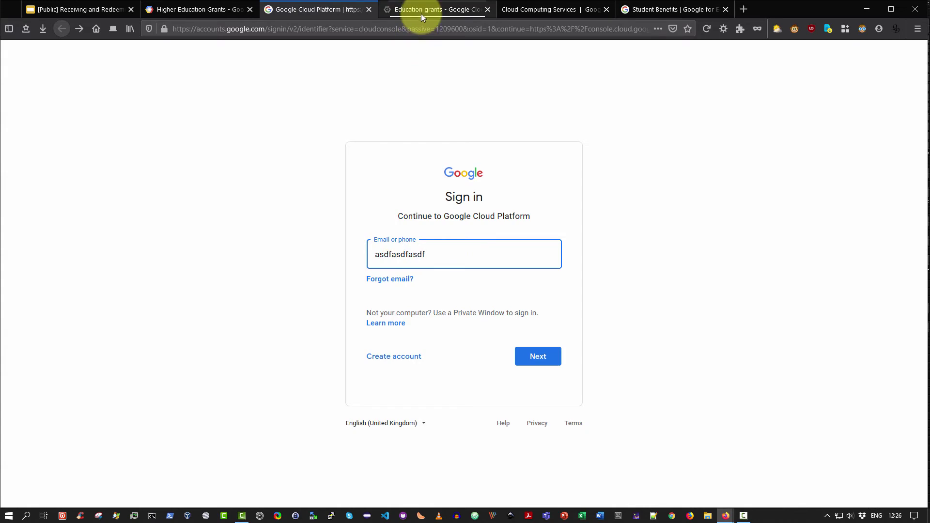
# Step: Show the Education grants form with an empty coupon code and Ireland as country of residence
pyautogui.click(420, 13)
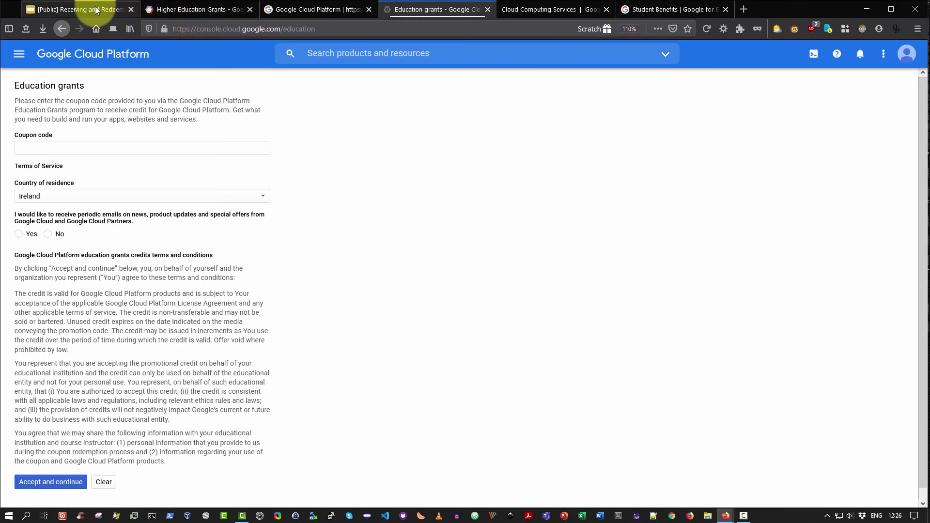
pyautogui.click(94, 7)
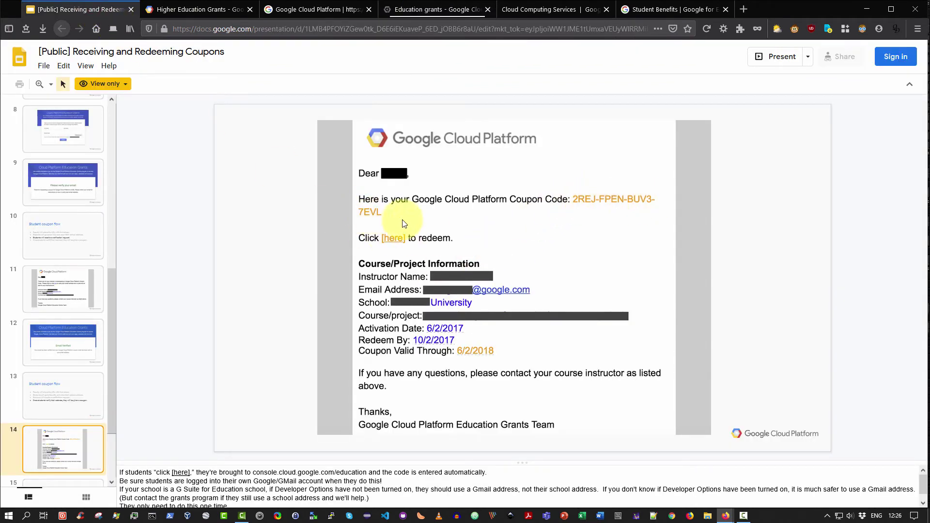
pyautogui.click(300, 9)
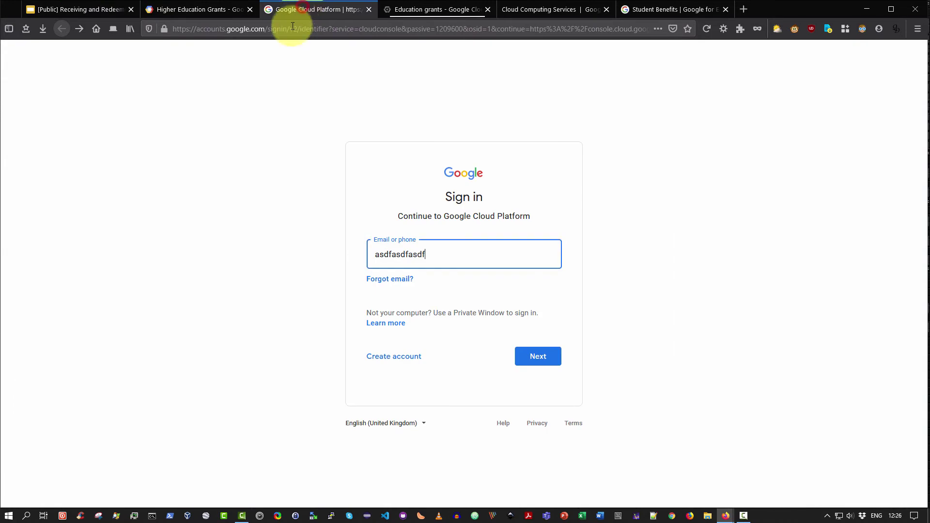
pyautogui.click(448, 8)
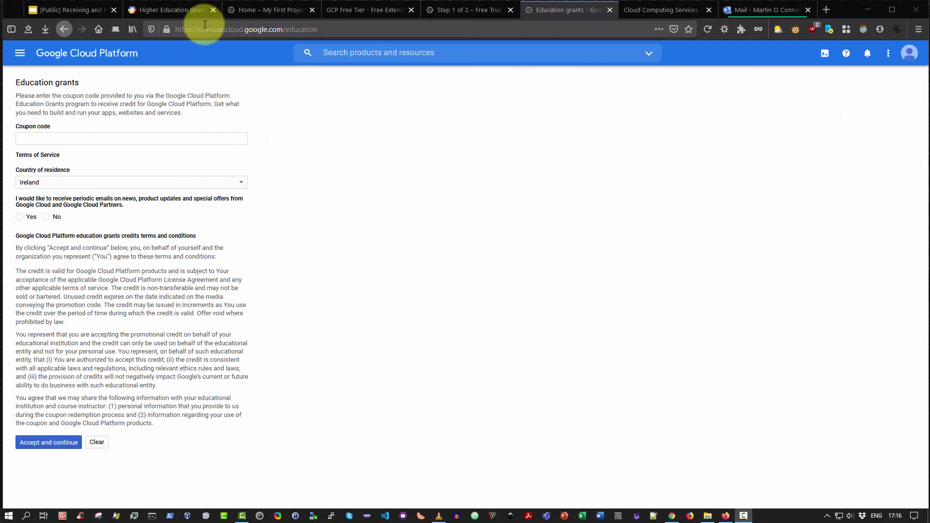
# Step: View the My First Project dashboard's USD $0.00 estimated charges, then check the GCP Free Tier page
pyautogui.click(236, 9)
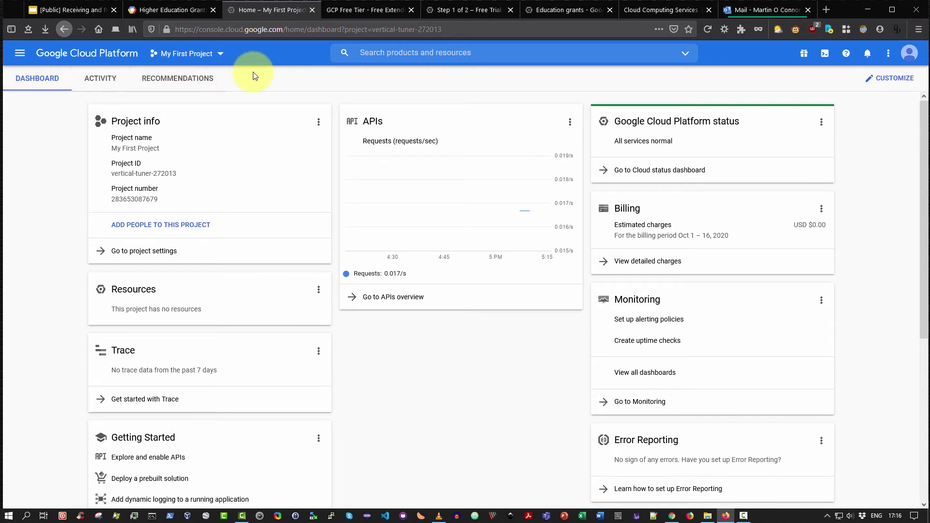
pyautogui.click(375, 11)
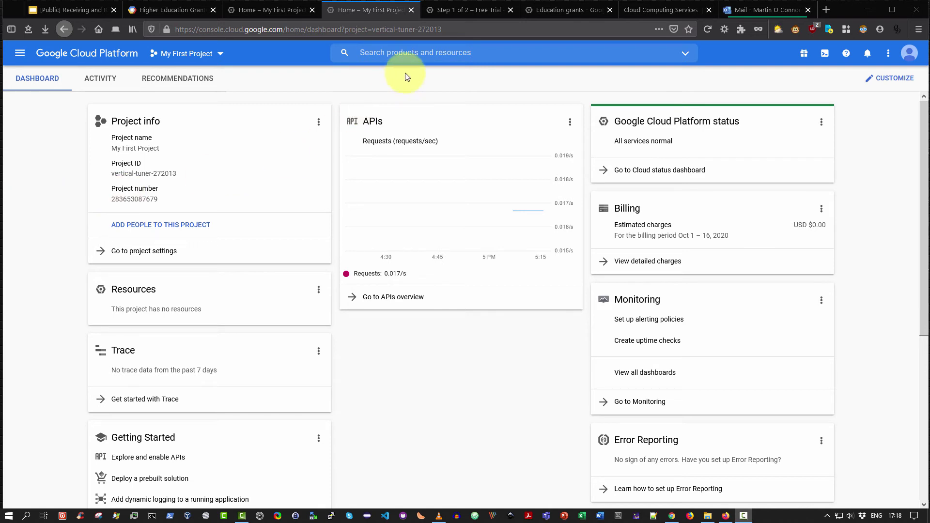
# Step: Remove 'freetrial/signup/tos' from the Free Trial page address to load the console home dashboard
pyautogui.click(480, 10)
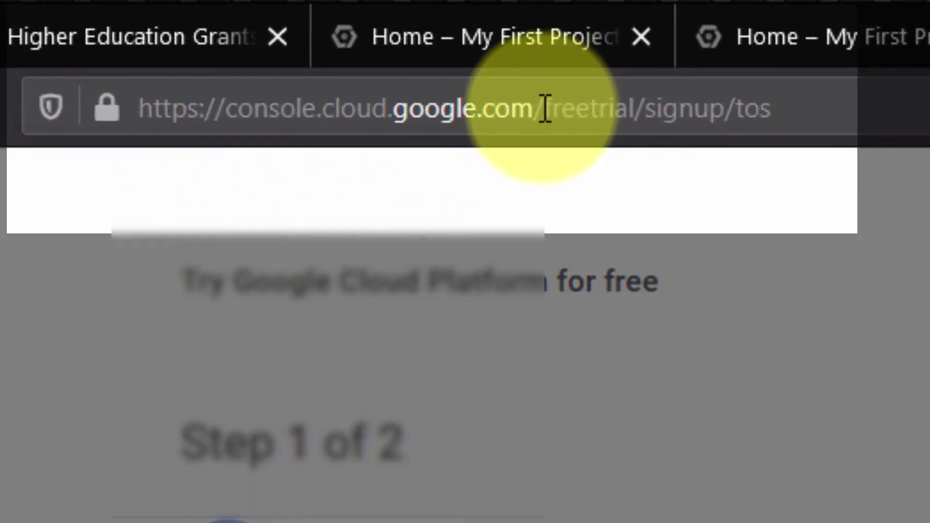
pyautogui.moveTo(543, 108); pyautogui.dragTo(868, 145)
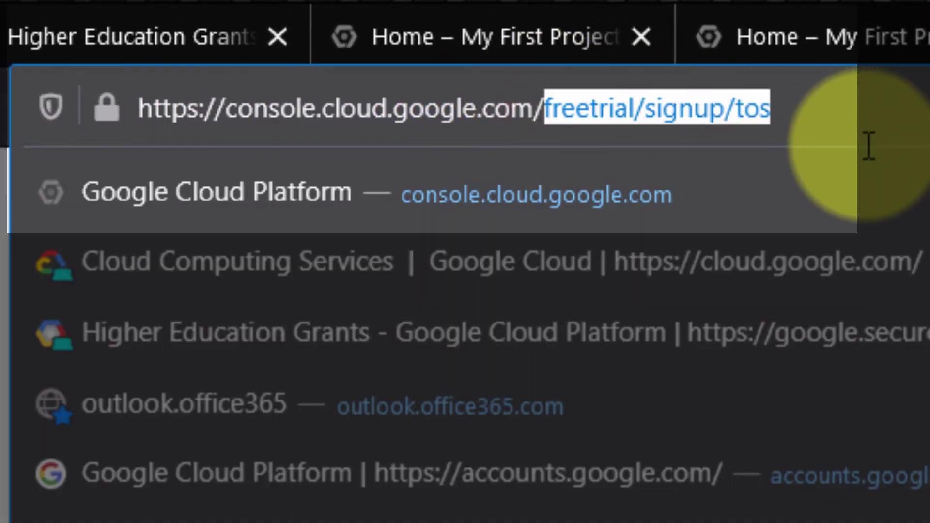
pyautogui.press('BackSpace')
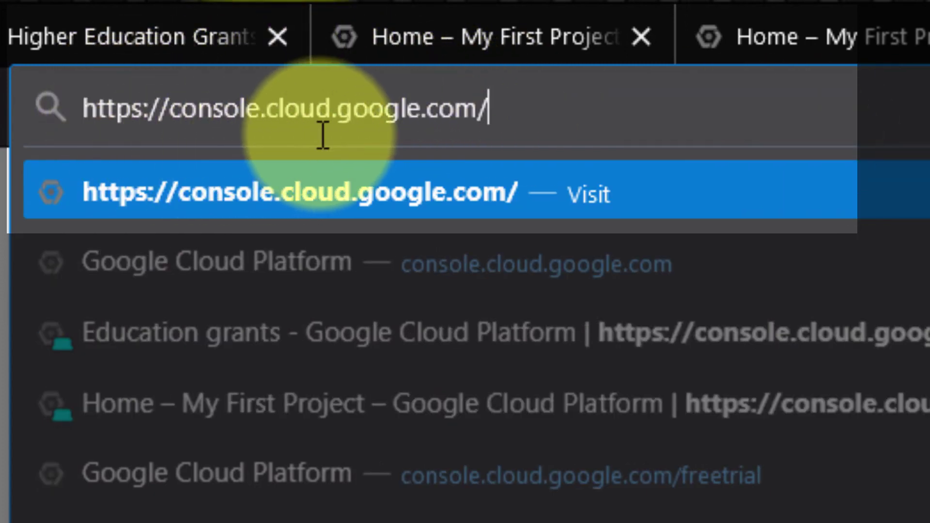
pyautogui.click(528, 117)
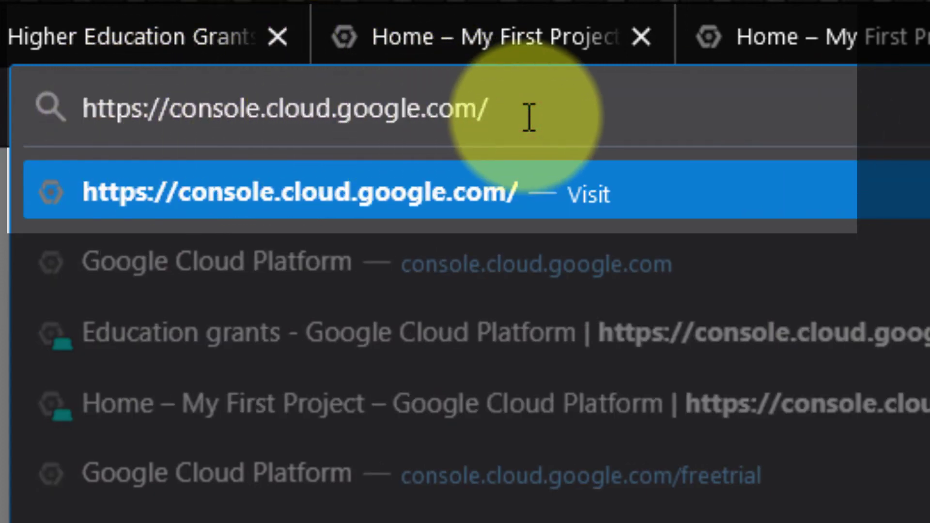
pyautogui.press('Return')
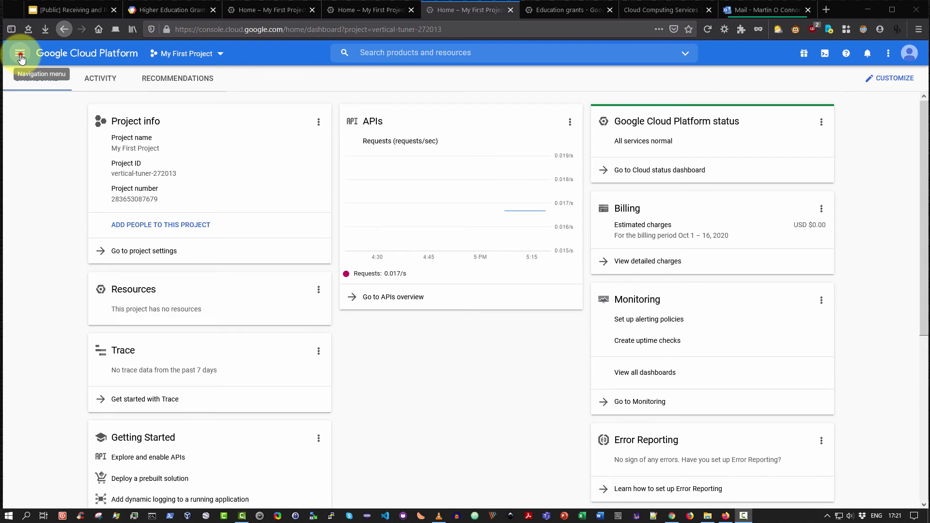
pyautogui.click(20, 58)
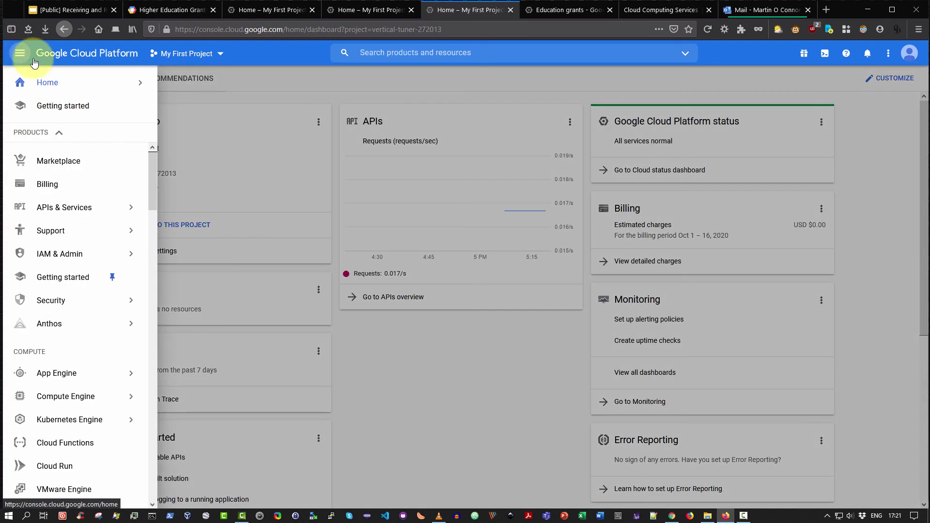
pyautogui.click(153, 176)
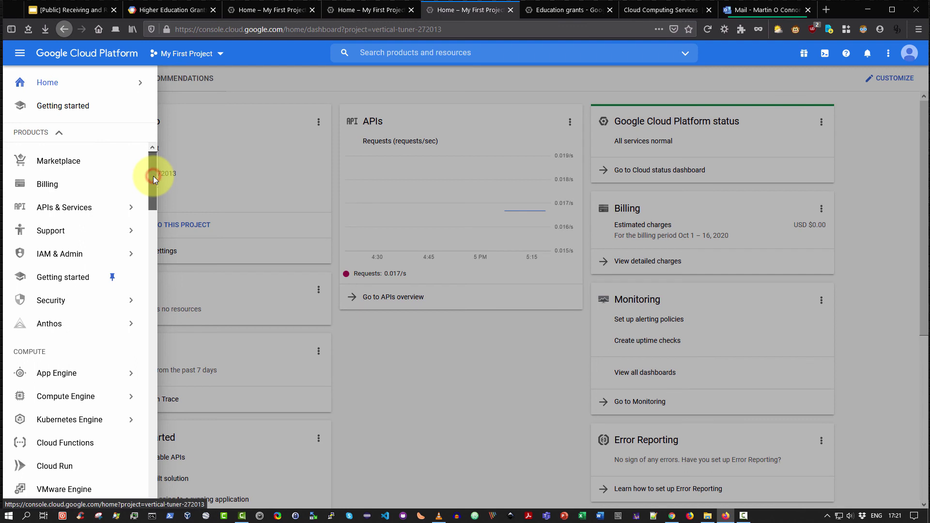
pyautogui.moveTo(153, 176); pyautogui.dragTo(143, 125)
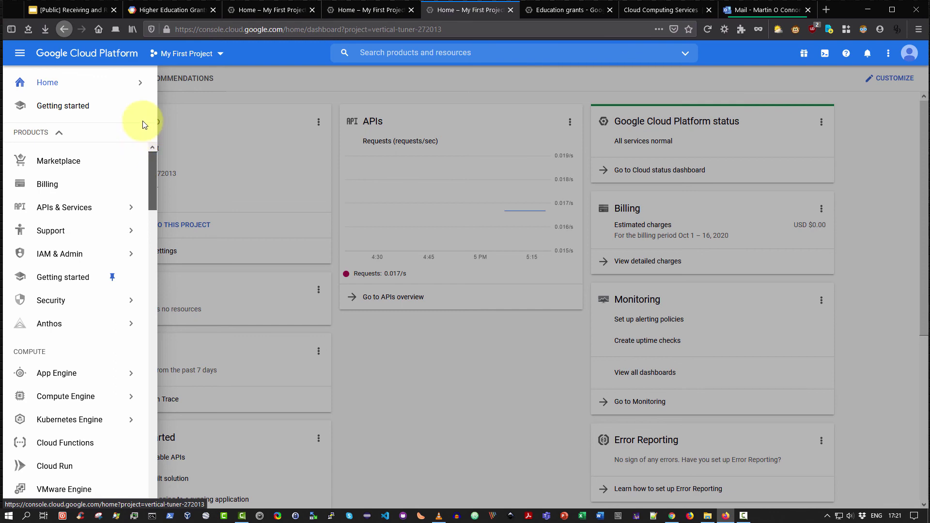
pyautogui.click(260, 74)
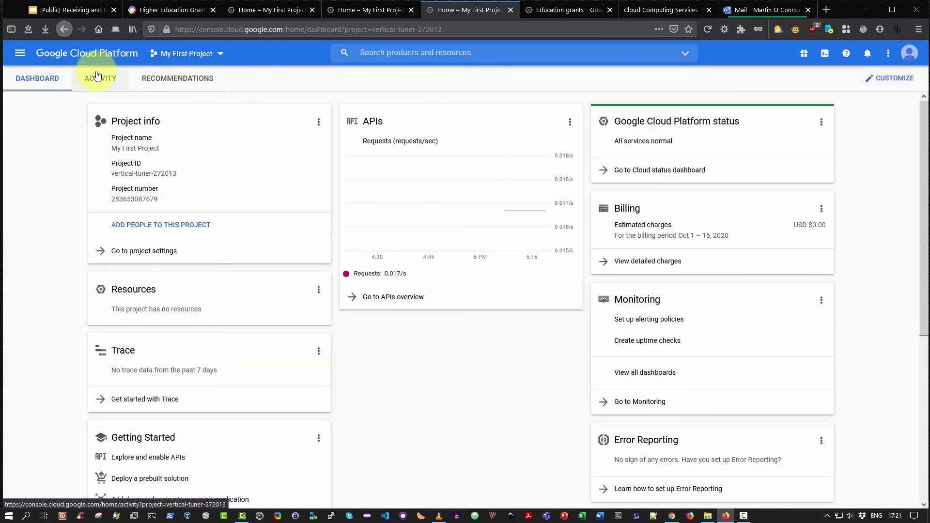
# Step: Open Billing from the Navigation menu to see the $100.00 promotional credits remaining
pyautogui.click(25, 54)
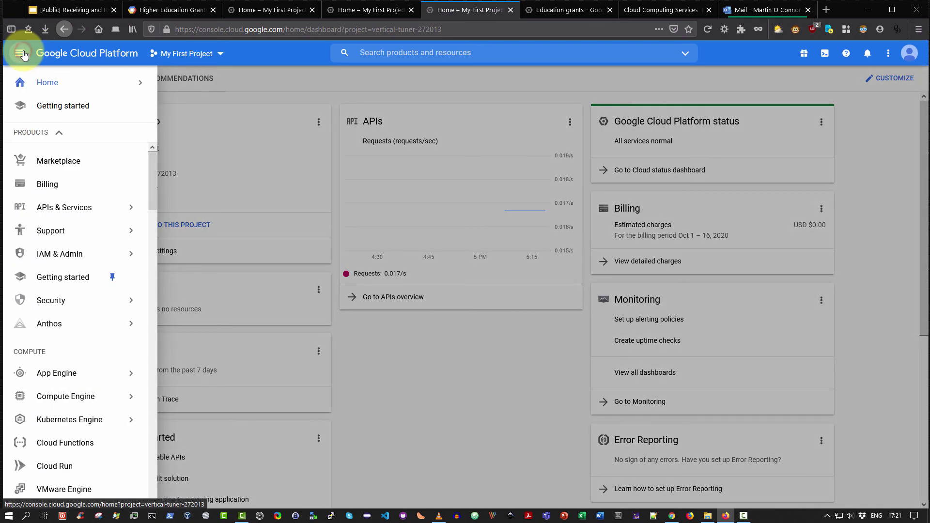
pyautogui.click(55, 187)
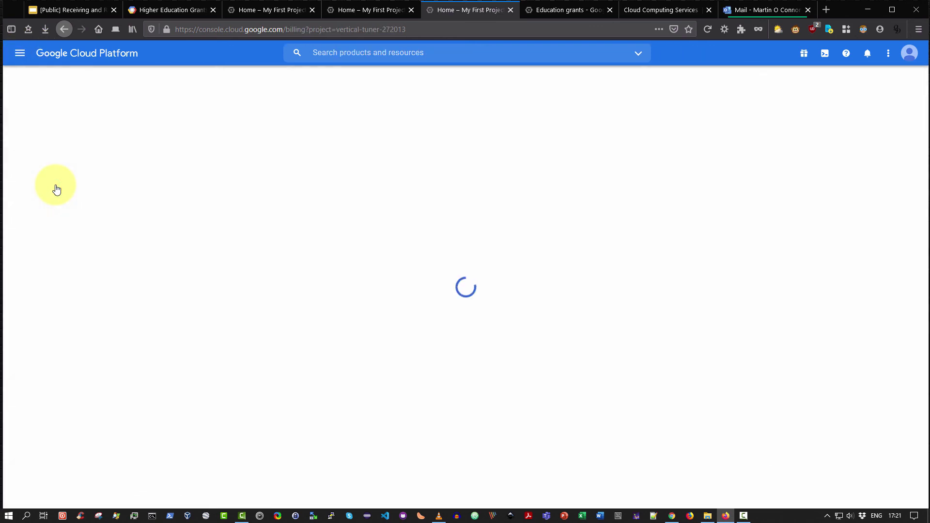